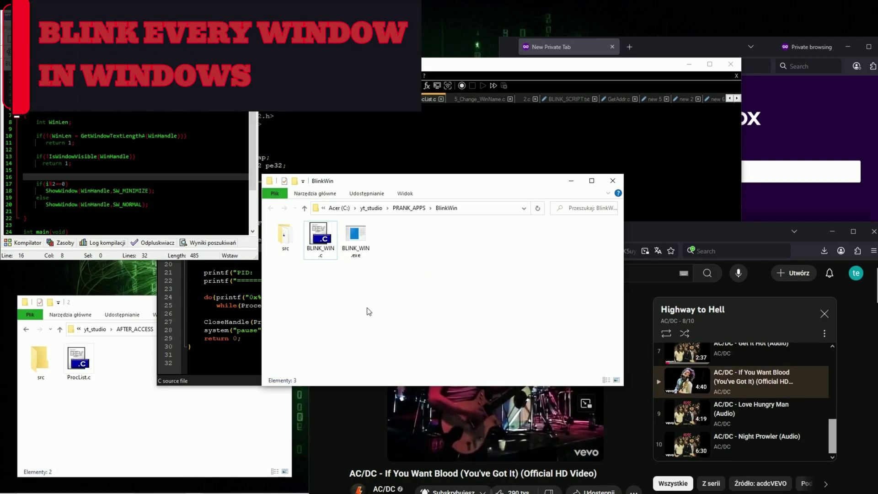
Launch BLINK_WIN.exe from the BlinkWin folder so open windows start blinking.
double_click(362, 240)
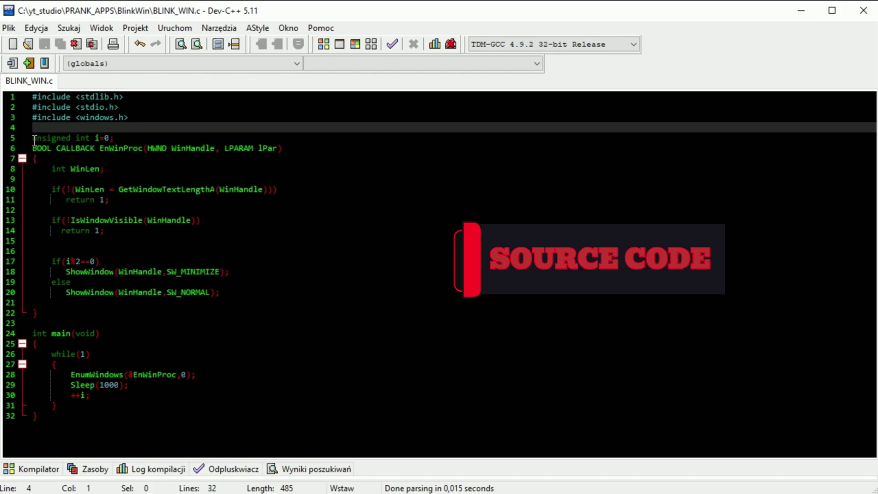
Highlight the global counter, the window-enumerating loop, the one-second Sleep and the counter increment.
left_click_drag(34, 139, 124, 139)
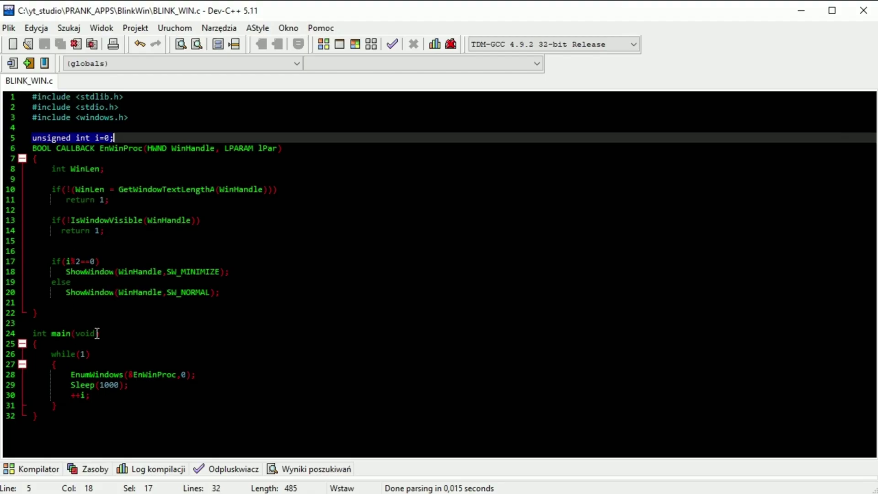
left_click_drag(46, 357, 208, 377)
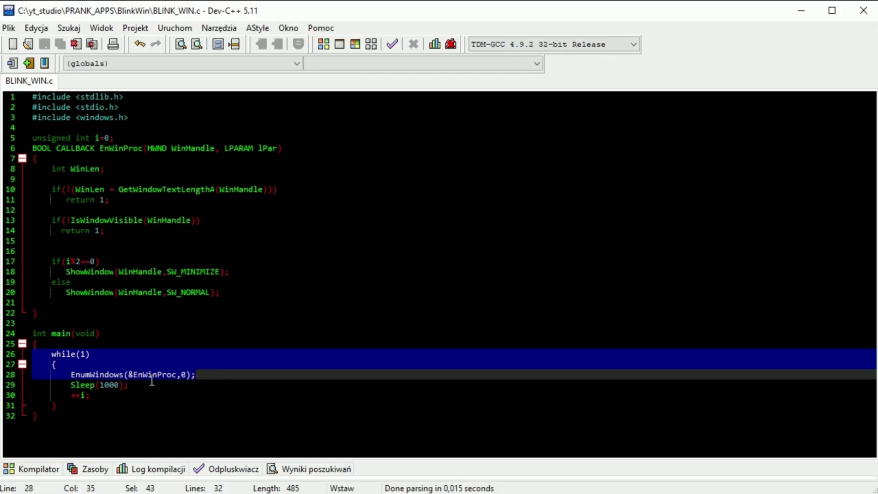
left_click_drag(68, 385, 130, 384)
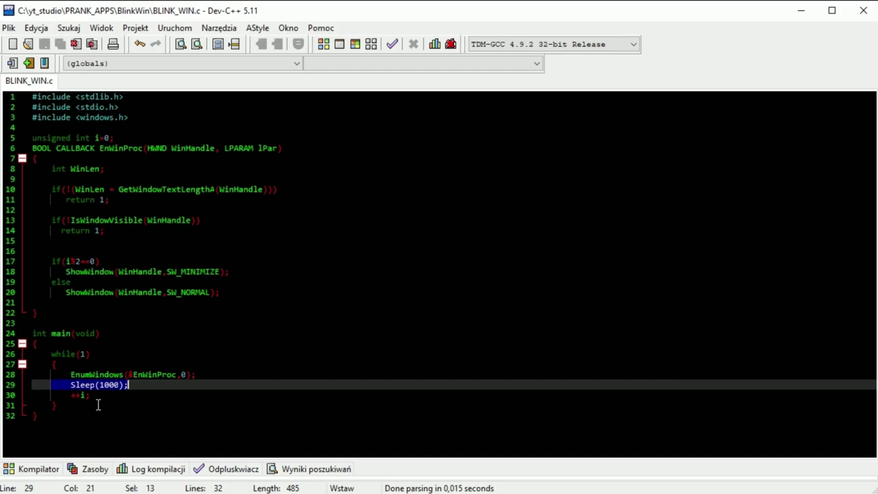
left_click_drag(69, 395, 100, 395)
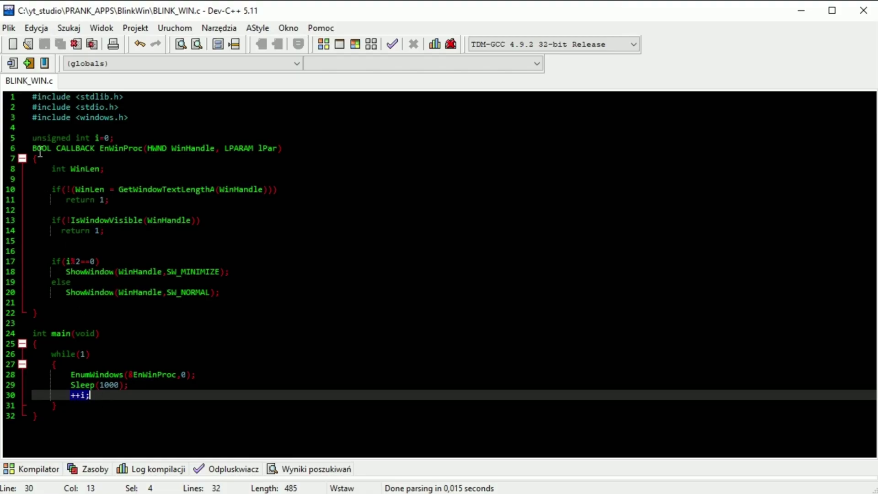
left_click(34, 148)
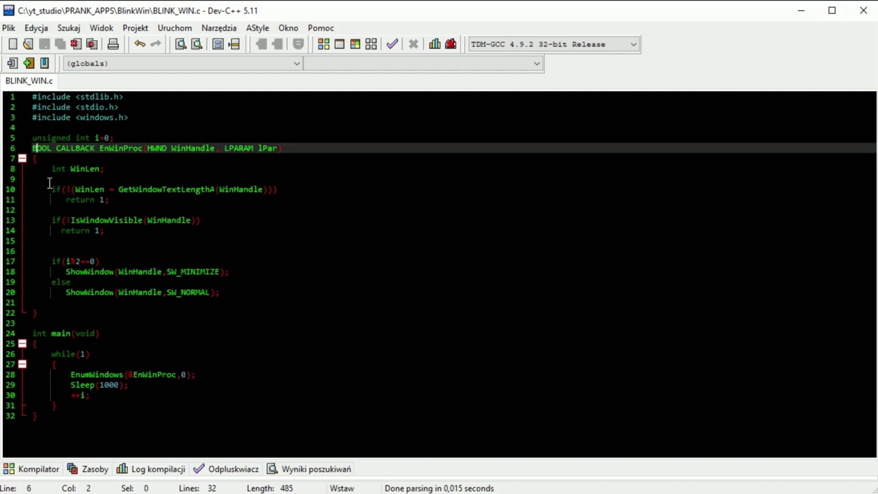
left_click_drag(47, 181, 110, 201)
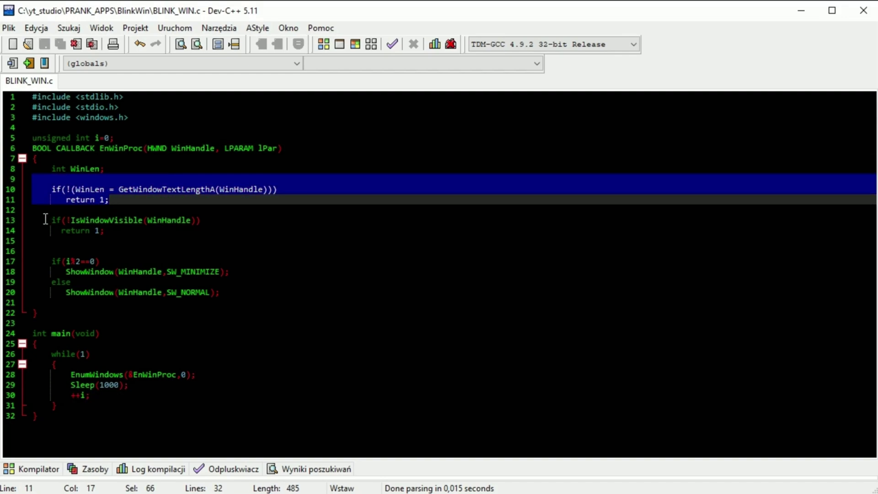
left_click_drag(45, 220, 108, 239)
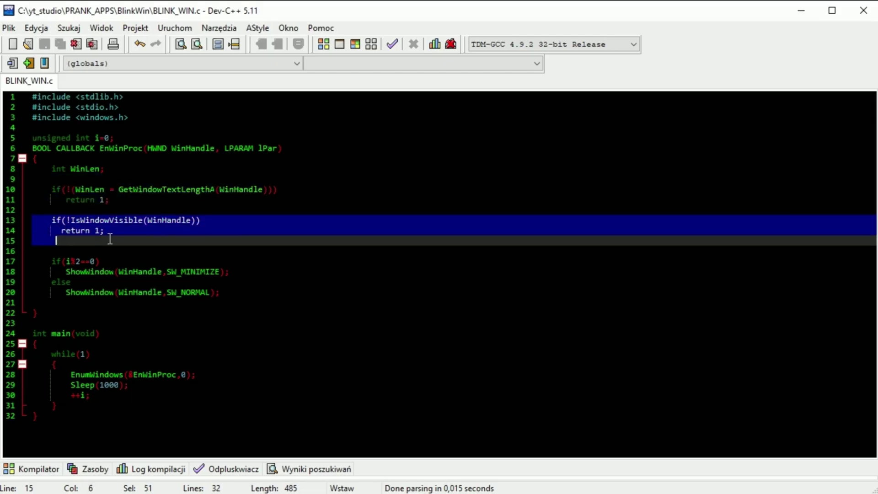
left_click_drag(34, 260, 243, 275)
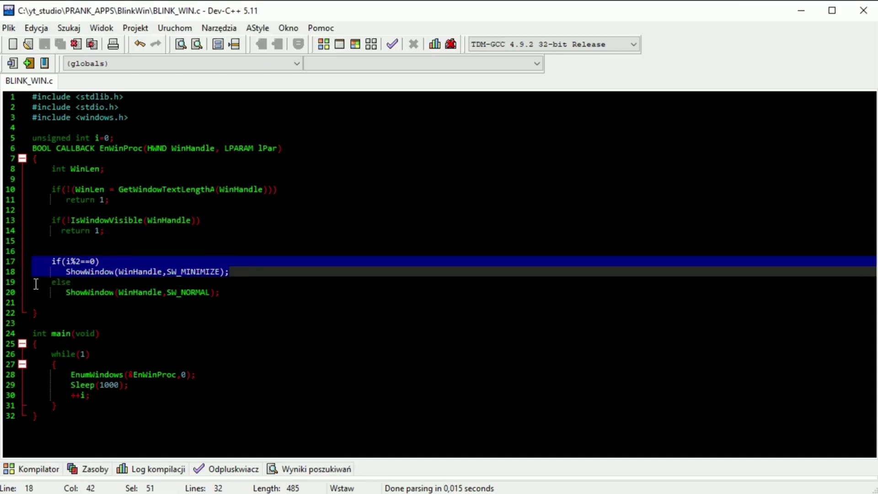
left_click_drag(48, 283, 231, 296)
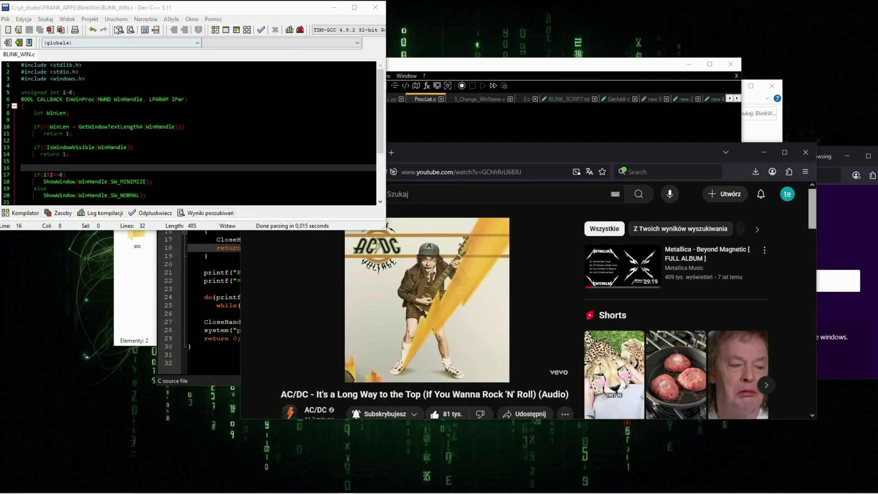
Compile BLINK_WIN.c with Uruchom > Kompiluj.
left_click(115, 19)
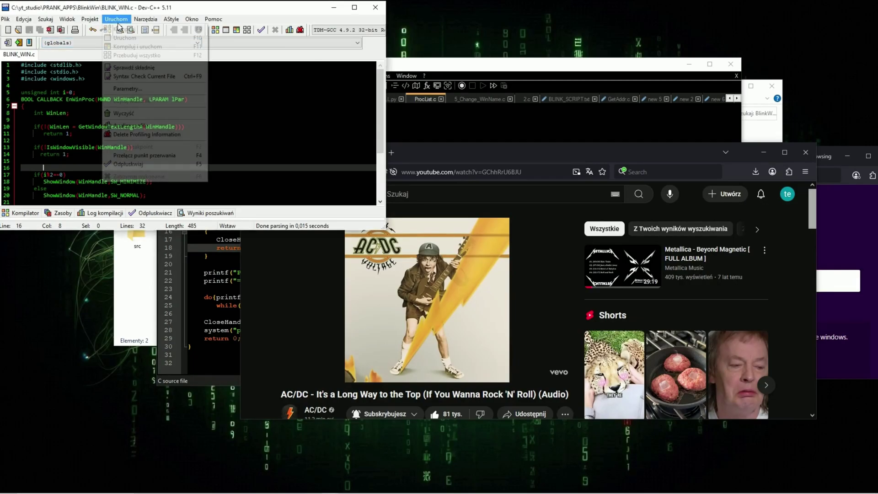
left_click(121, 37)
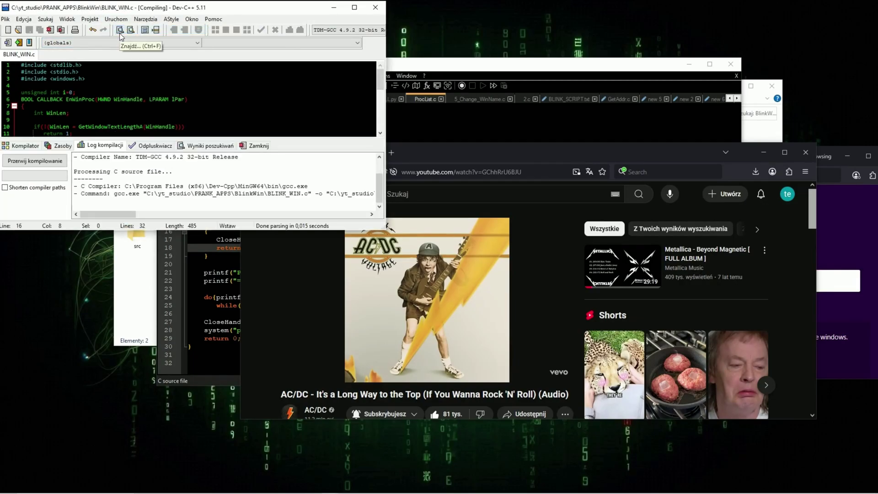